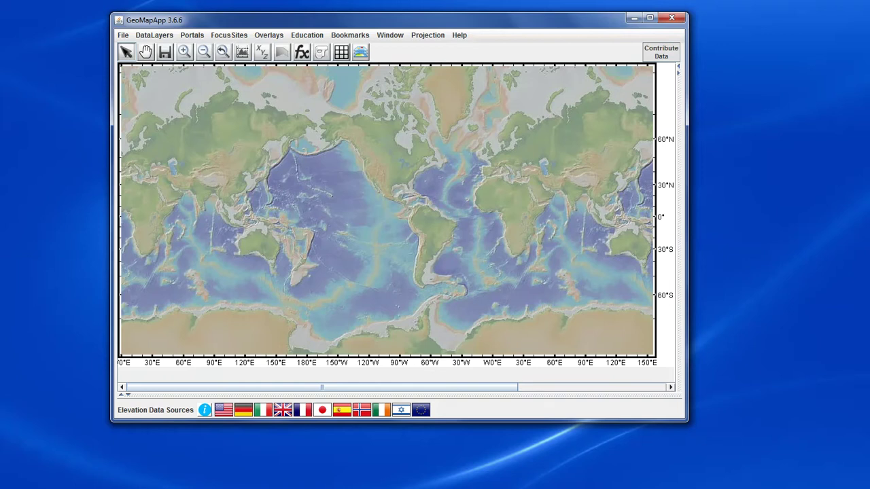
Step: Move the GeoMapApp window, showing the global GMRT basemap, toward the screen centre
drag(208, 26, 321, 61)
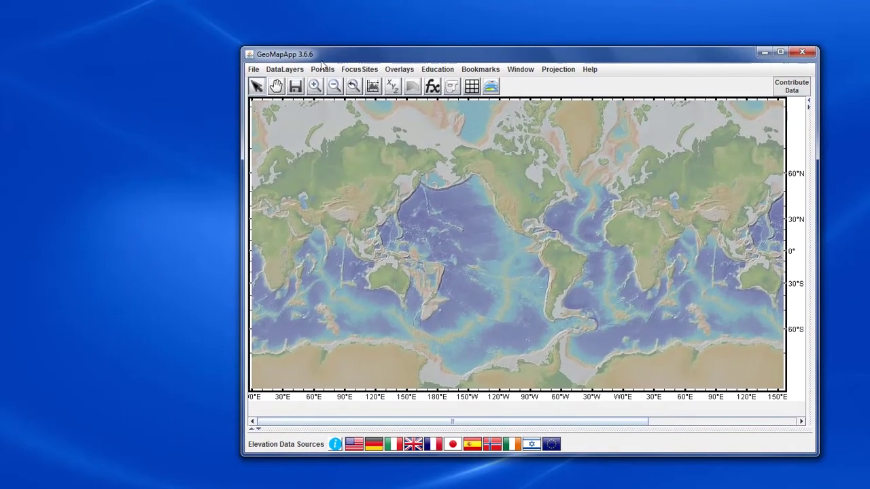
Step: Load Cascadia 3D Shear-Wave Velocity 'Vs, Depth 94 km' from Geophysics > Tomography Models > Regional > North America
click(277, 70)
click(282, 81)
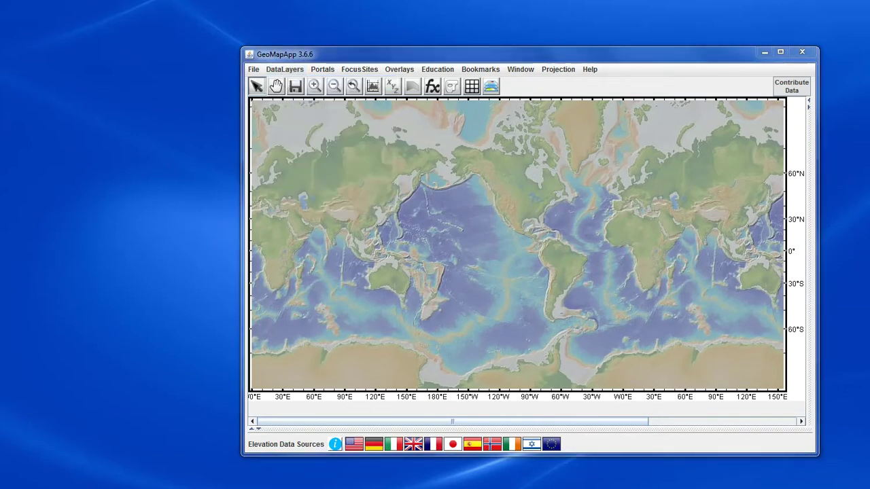
drag(82, 12, 90, 29)
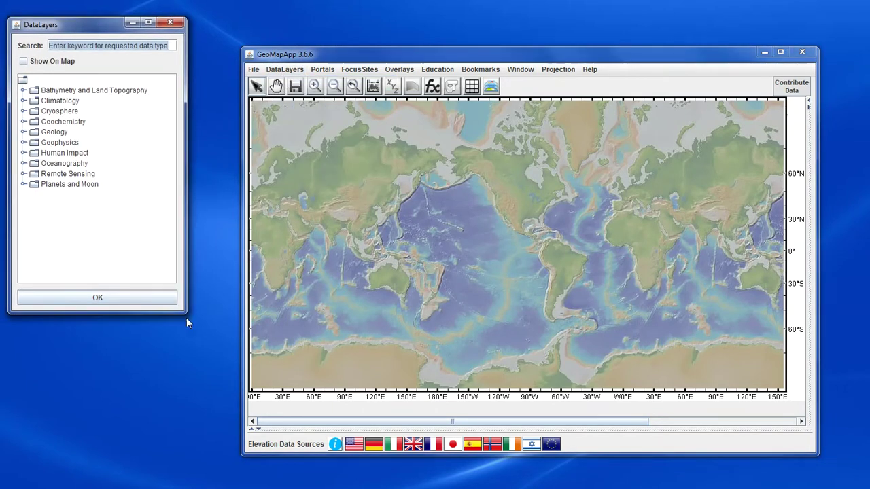
drag(181, 308, 293, 381)
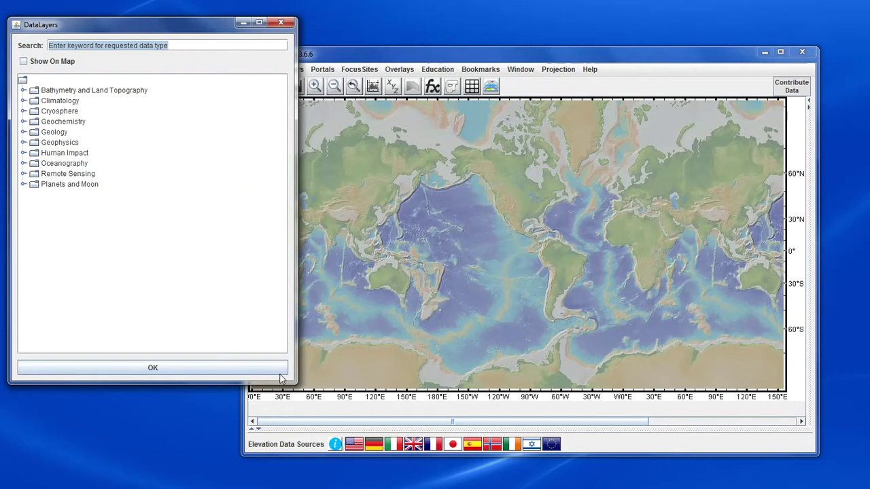
click(24, 143)
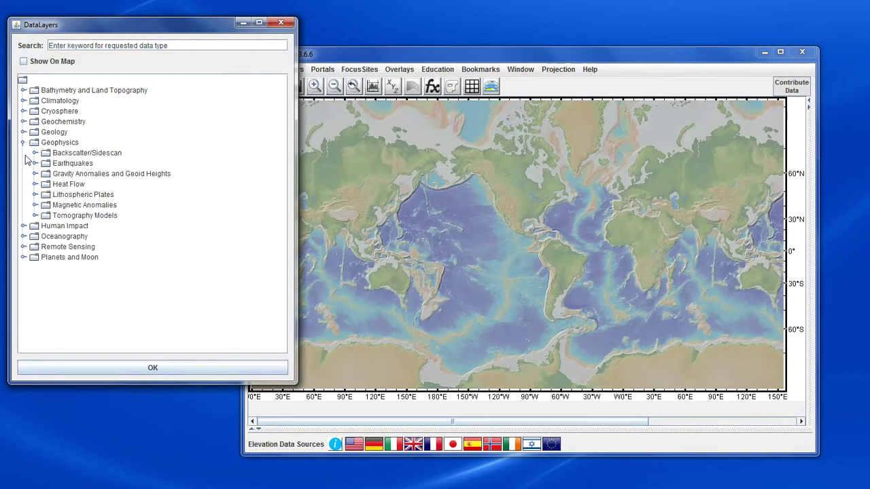
click(35, 215)
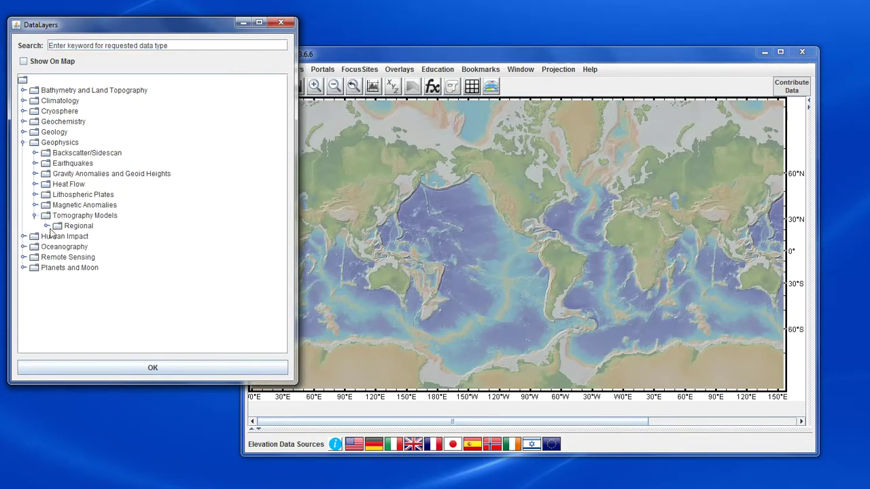
click(46, 226)
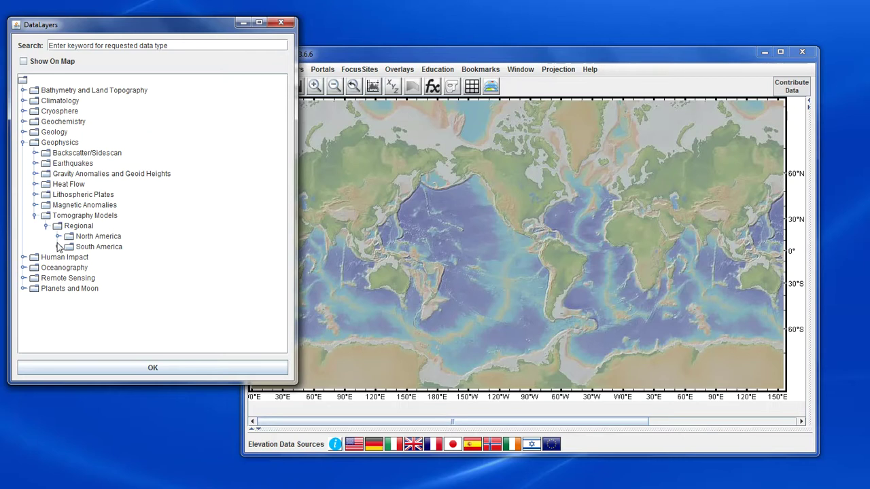
click(58, 236)
click(70, 248)
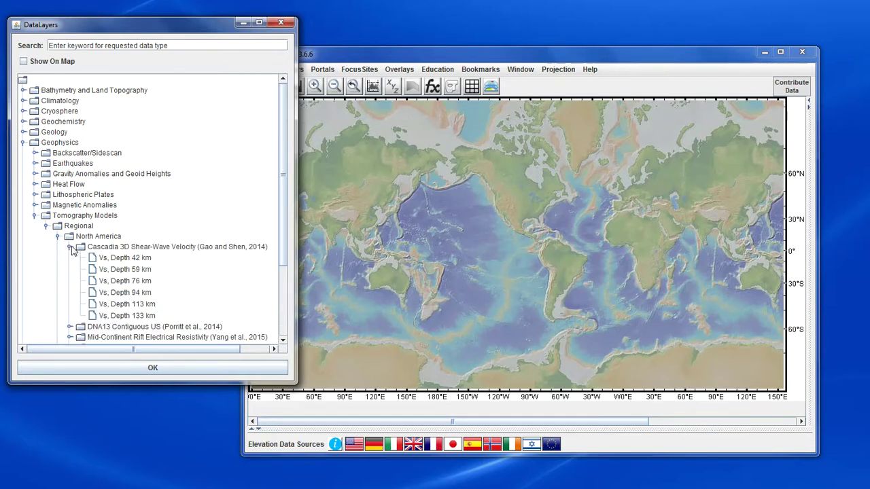
click(126, 294)
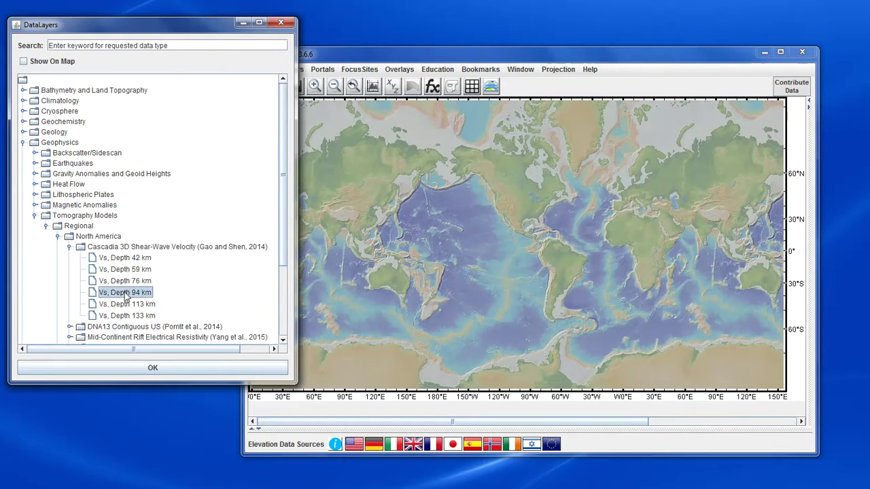
click(164, 366)
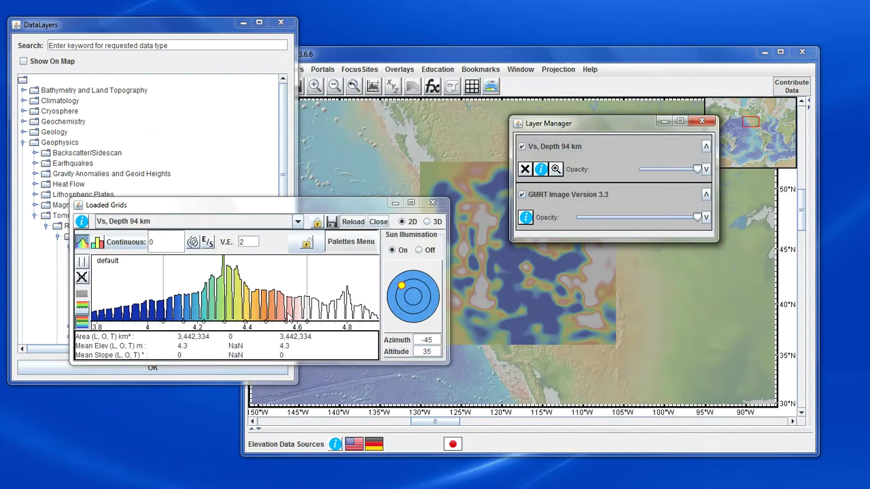
Step: Apply the jet2_invert palette to the Vs 94 km grid and switch Sun Illumination off
drag(371, 208, 278, 340)
drag(607, 123, 736, 378)
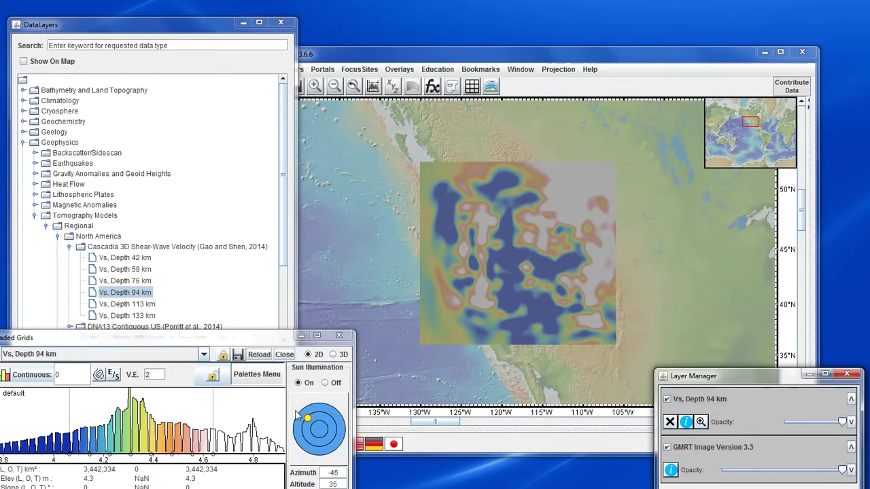
click(257, 375)
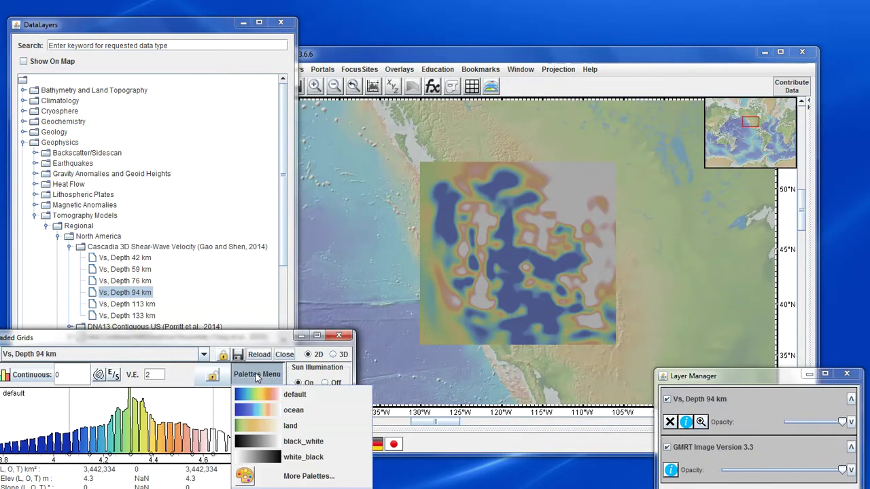
click(285, 476)
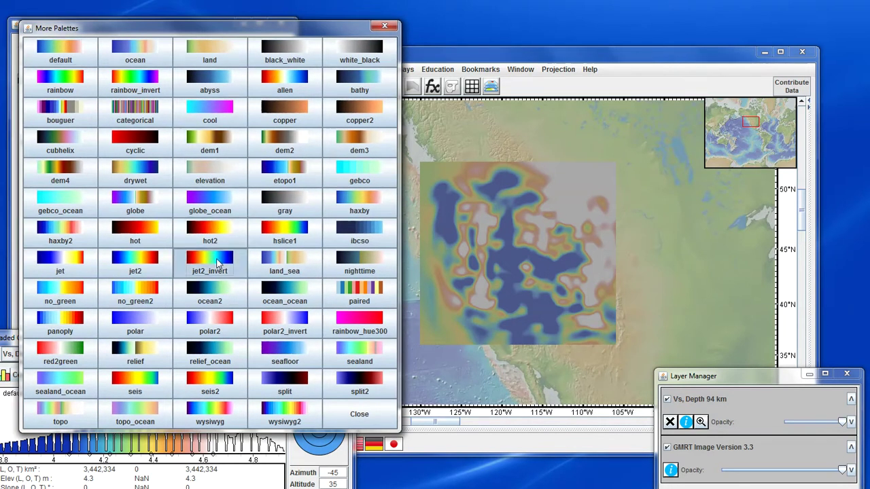
click(218, 263)
click(359, 415)
click(325, 384)
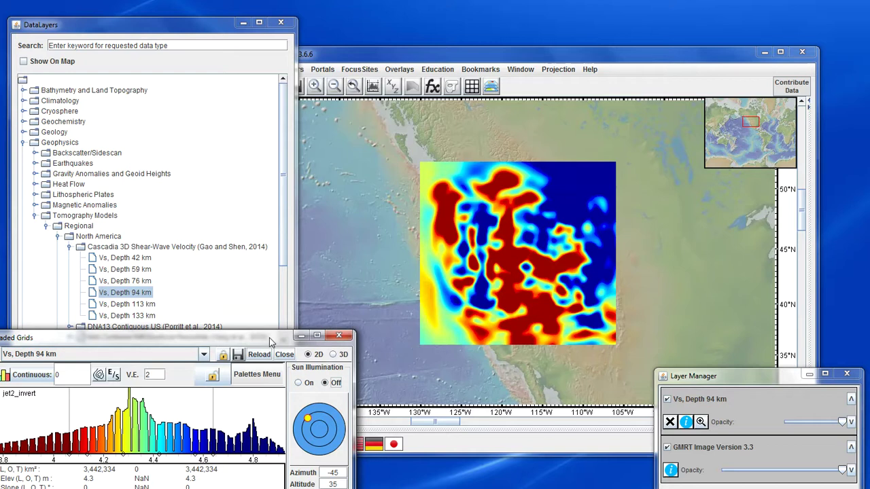
drag(269, 338, 186, 451)
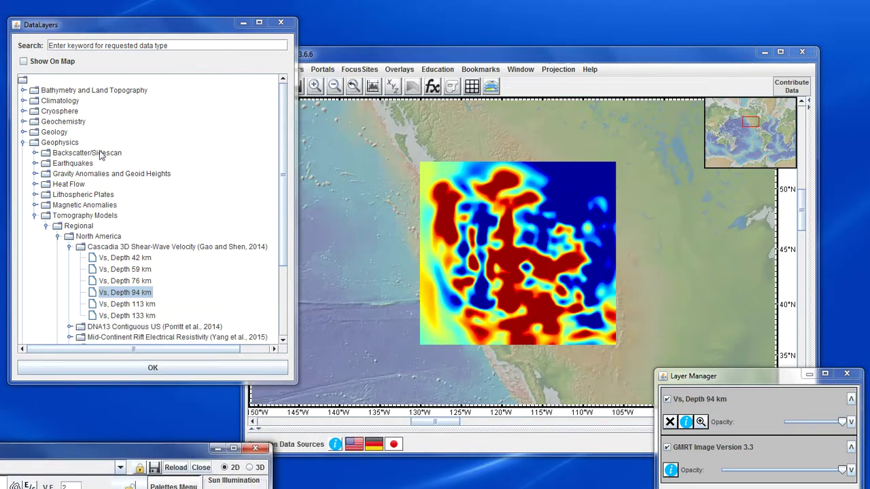
Step: Load Juan De Fuca Plate (McCrory et al., 2006) from Lithospheric Plates > Subduction Slab Depth > Cascadia
click(34, 216)
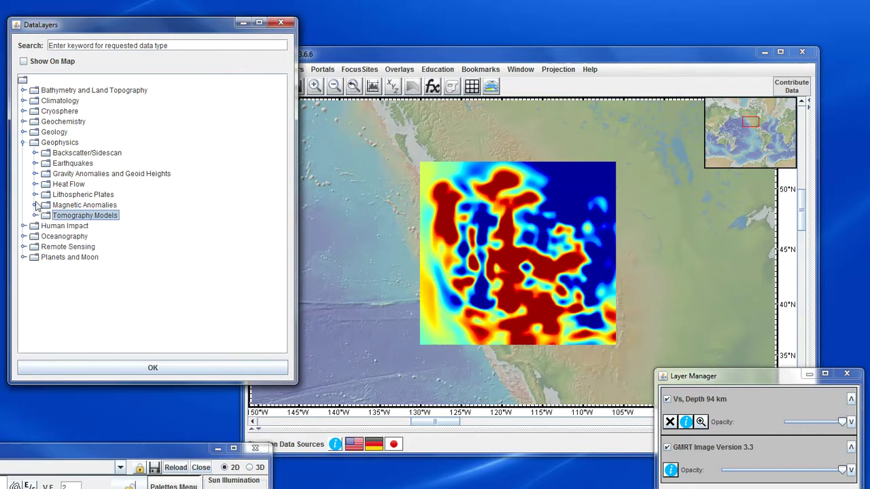
click(35, 195)
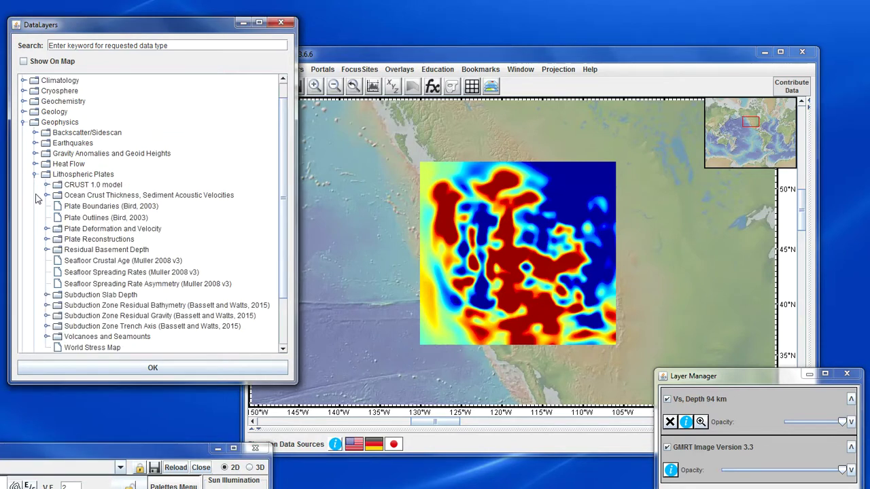
scroll(58, 224, down, 2)
click(46, 233)
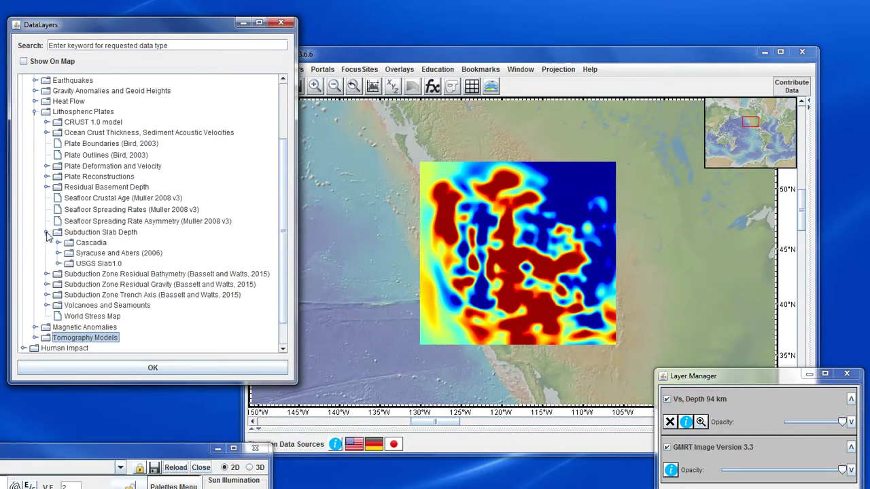
click(59, 243)
click(99, 256)
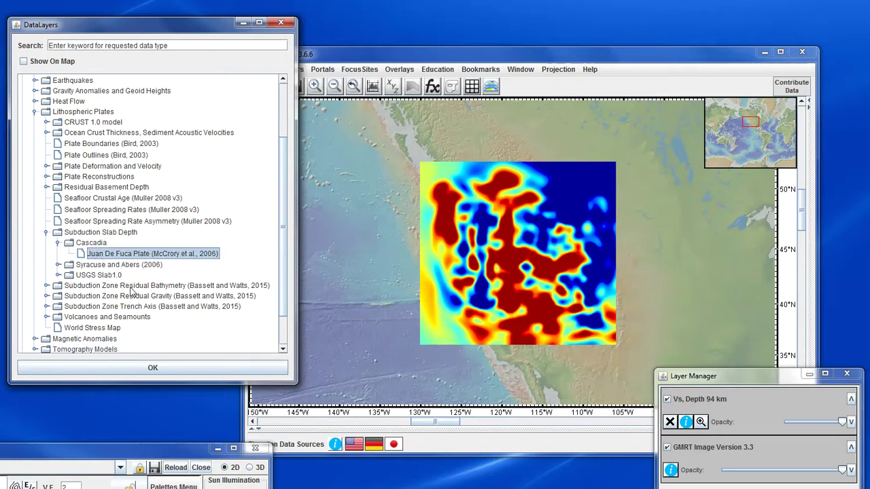
click(168, 369)
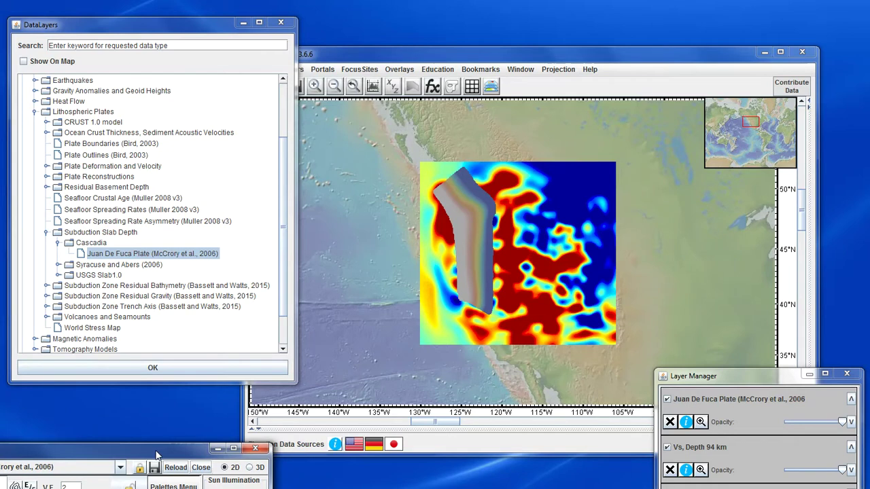
Step: Shade the slab grid with black_white, turn off illumination and widen its colour range
drag(206, 370, 265, 269)
click(277, 309)
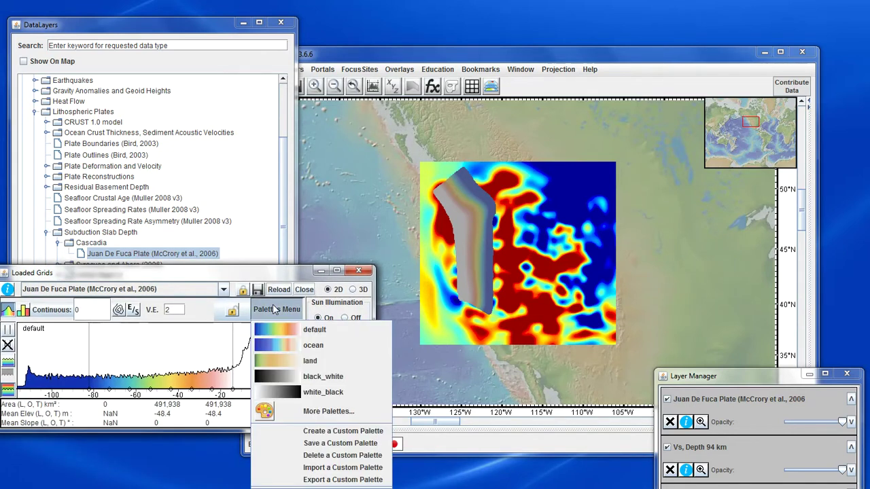
click(296, 379)
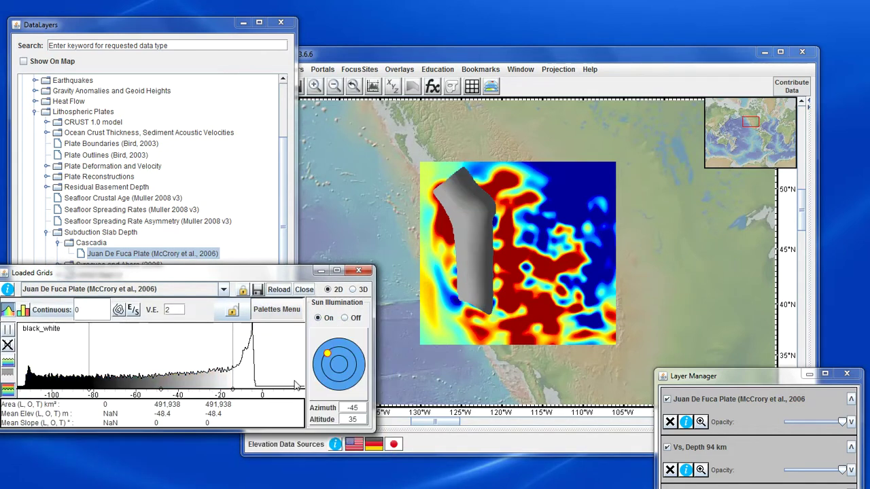
click(345, 318)
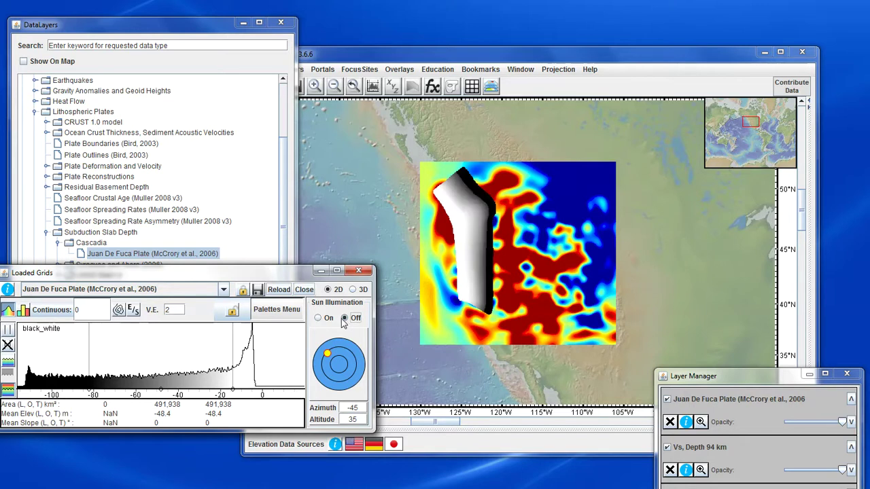
mouse_move(90, 339)
mouse_down()
mouse_move(25, 344)
mouse_move(34, 348)
mouse_up()
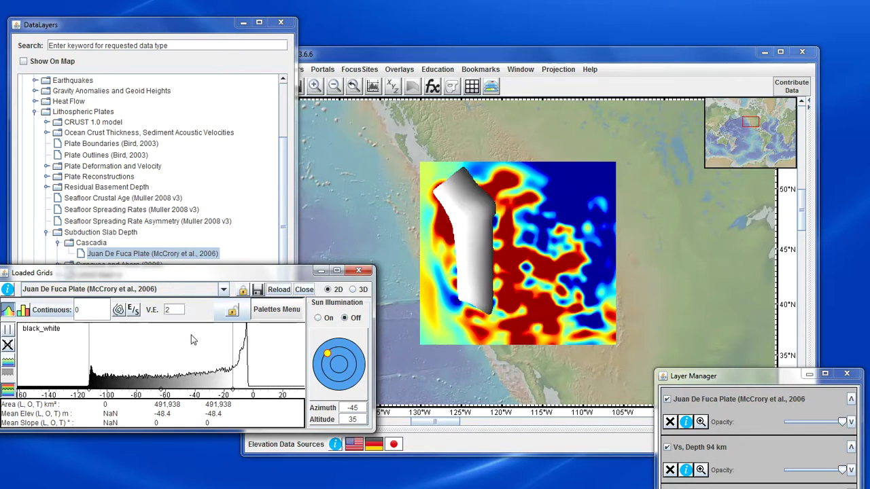
drag(233, 334, 257, 336)
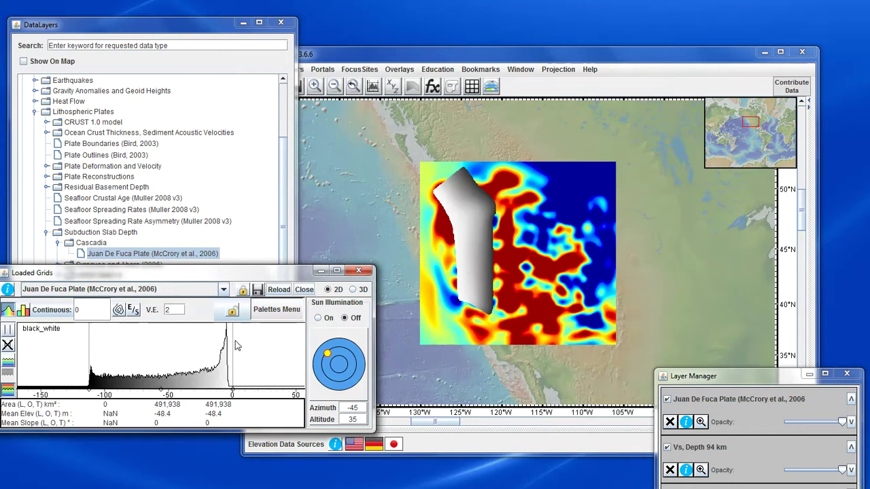
Step: Contour the slab every 10 from -120 to 0
click(119, 309)
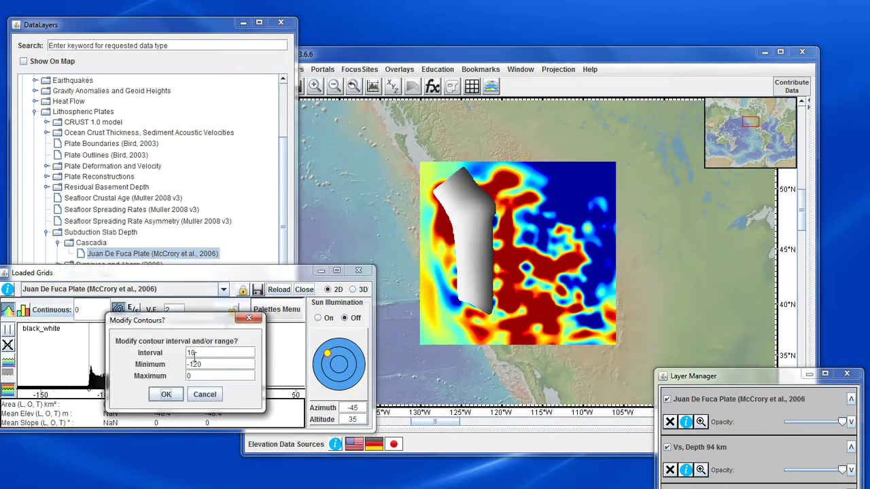
click(164, 395)
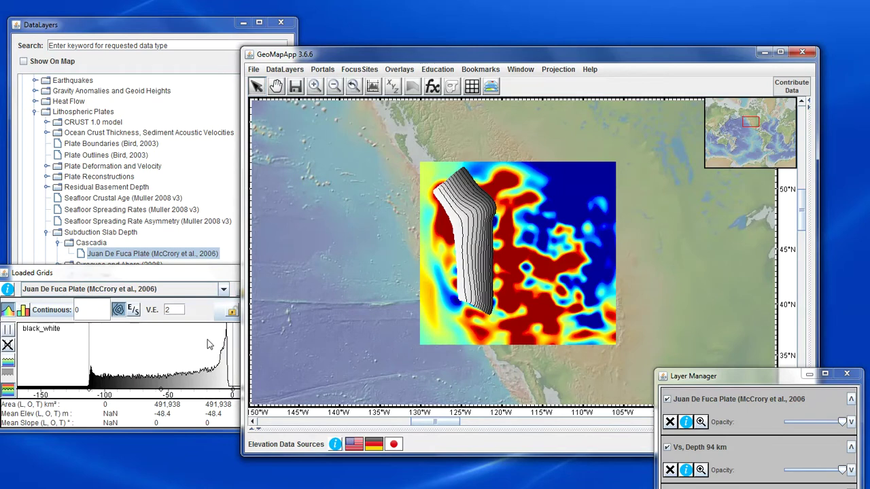
drag(208, 290, 146, 439)
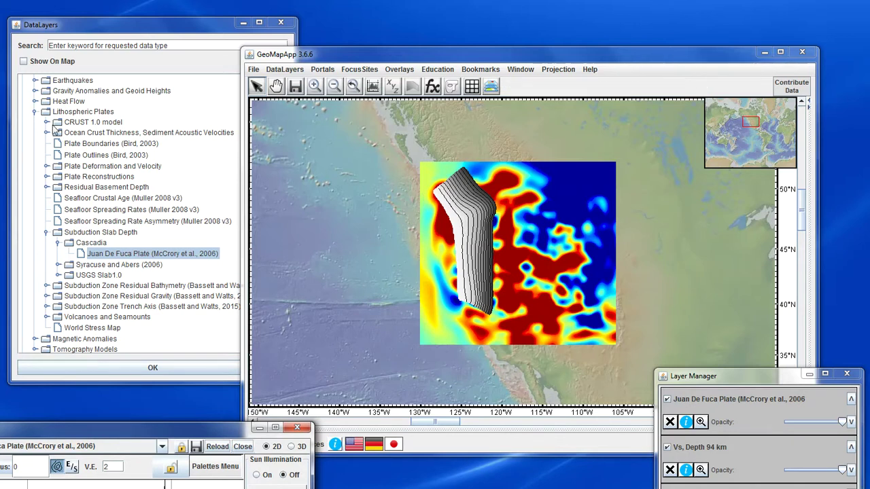
Step: Load the Washington Lithology Map from Geology > Geological Maps > North America > United States > Washington
click(35, 111)
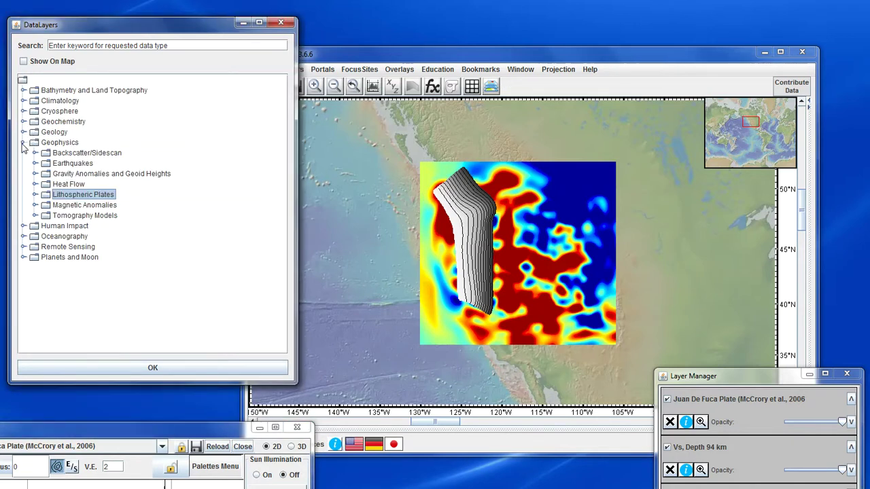
click(23, 142)
click(23, 133)
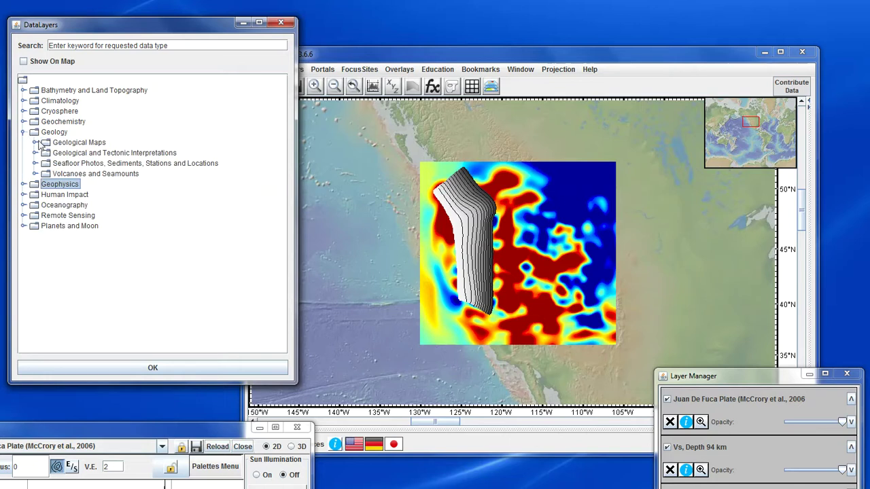
click(36, 142)
click(46, 205)
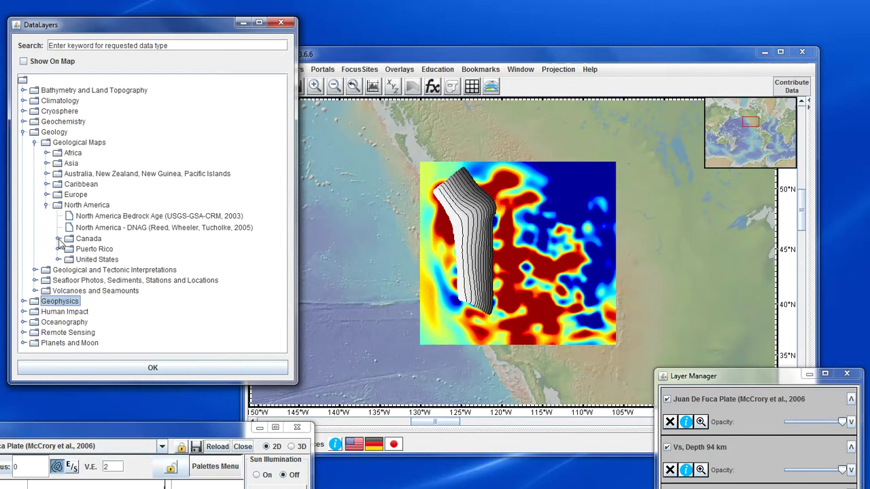
click(58, 259)
scroll(153, 239, down, 10)
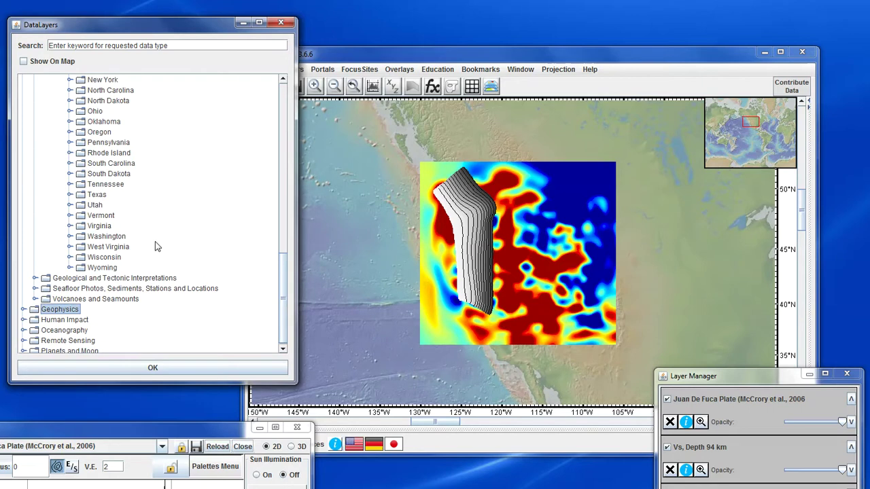
click(70, 237)
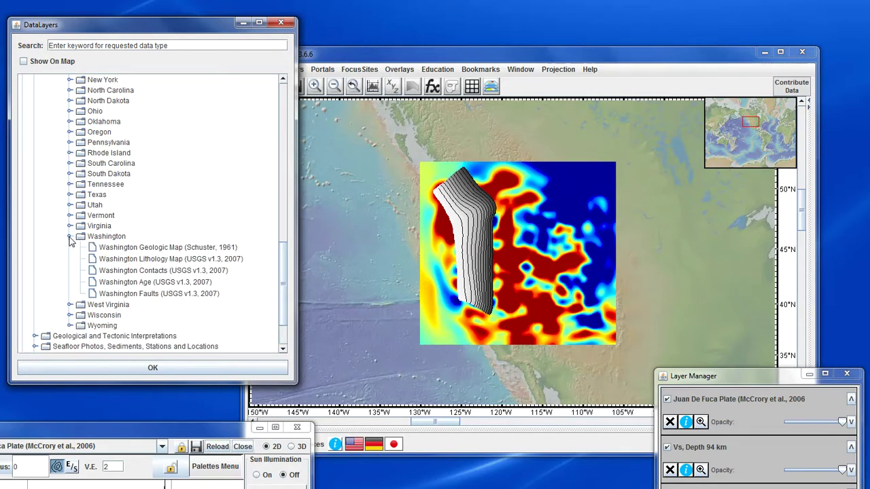
click(117, 261)
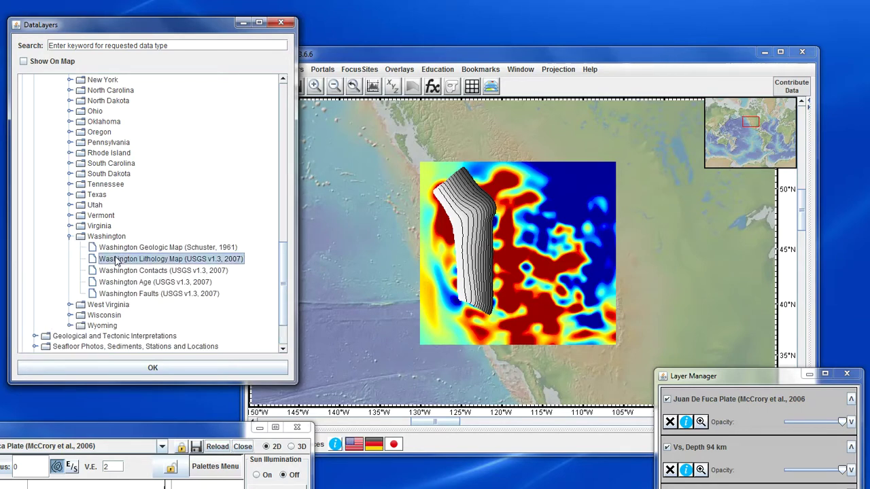
click(175, 368)
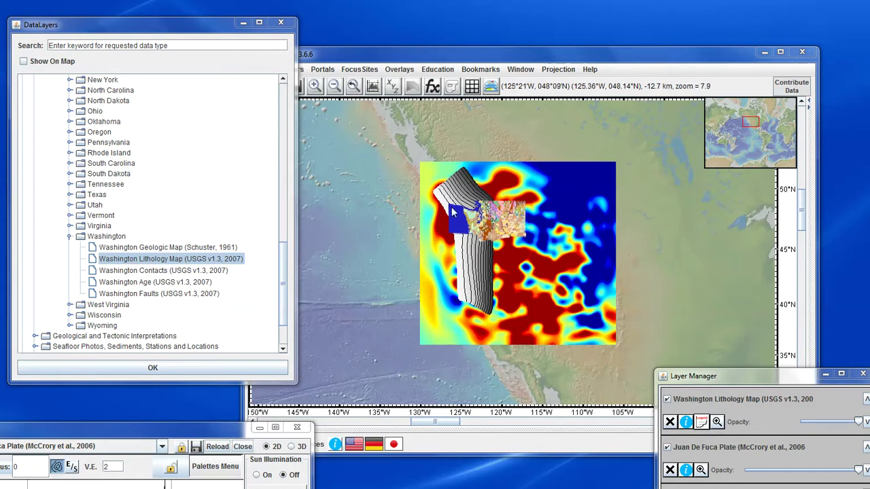
Step: Zoom the map in to a box drawn around Washington state
click(314, 85)
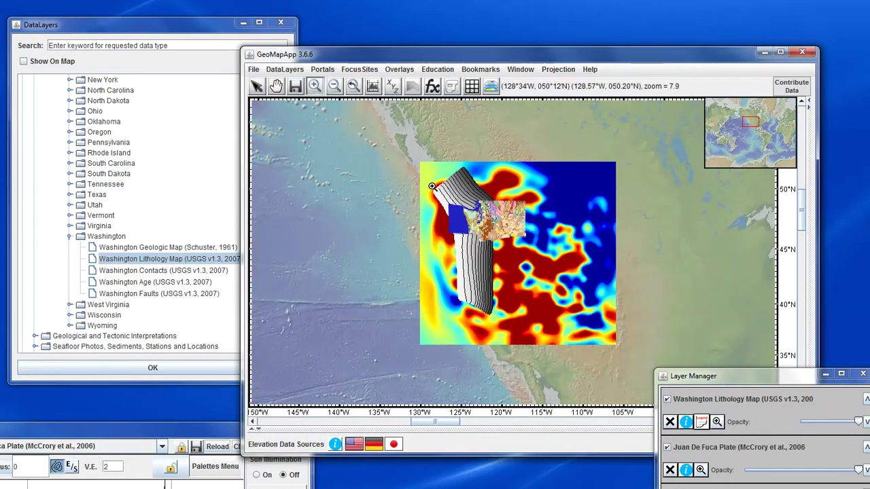
drag(431, 186, 543, 264)
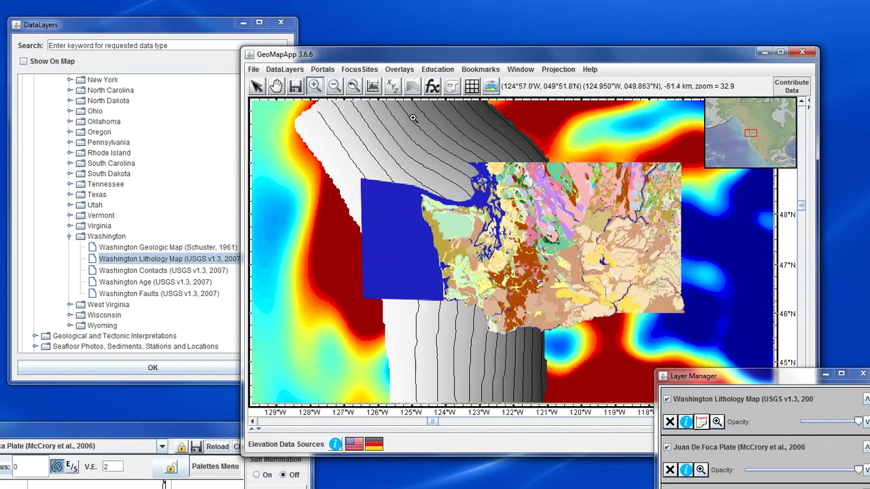
click(399, 70)
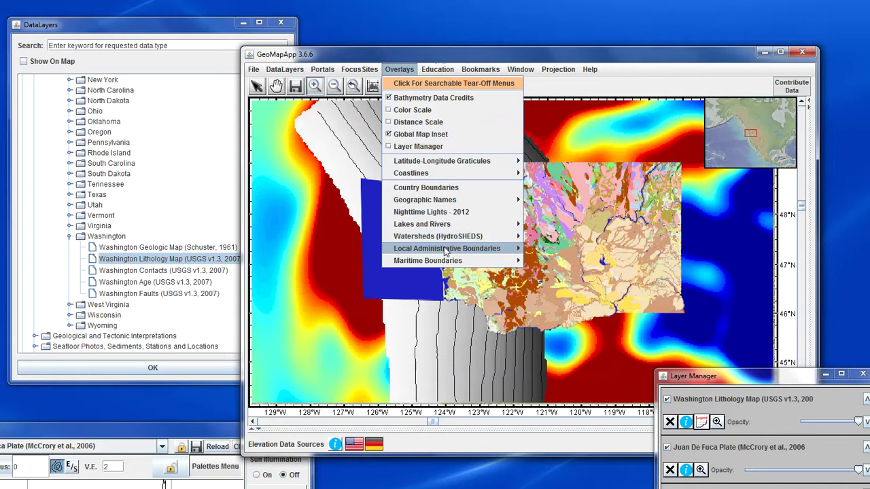
Step: Add the US State Boundaries overlay from Local Administrative Boundaries > United States
mouse_move(447, 250)
mouse_move(559, 386)
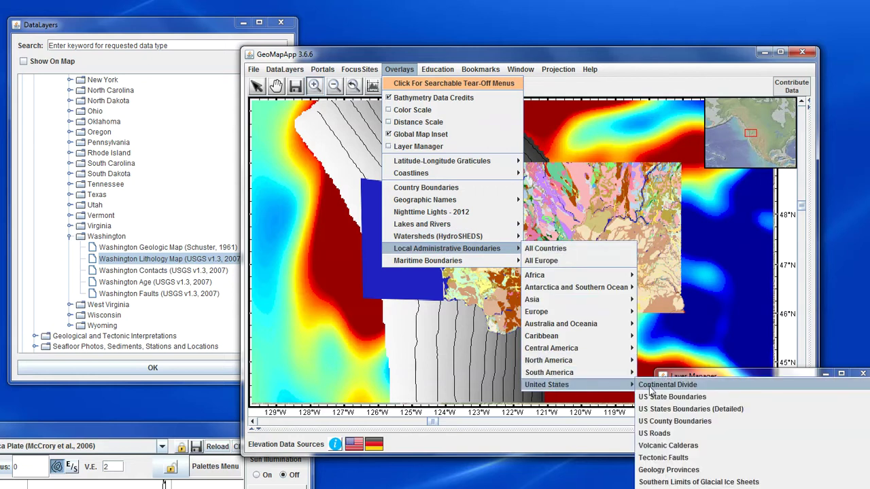
click(666, 398)
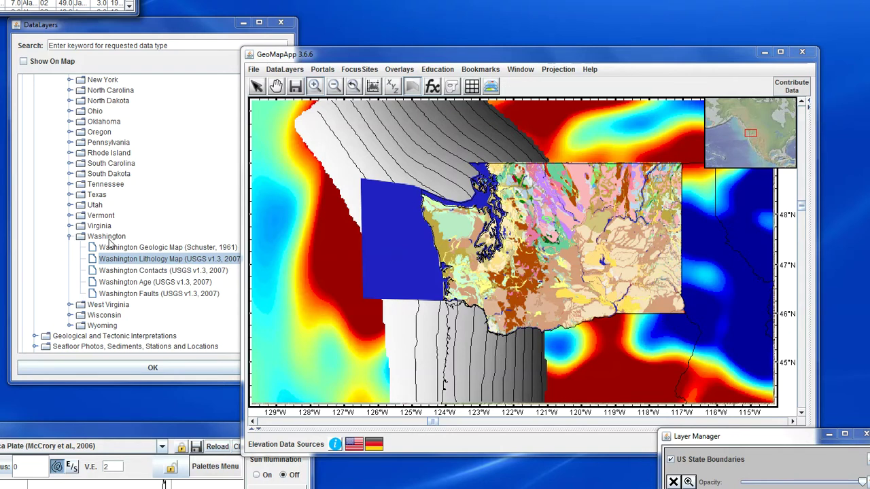
click(72, 235)
scroll(75, 237, up, 15)
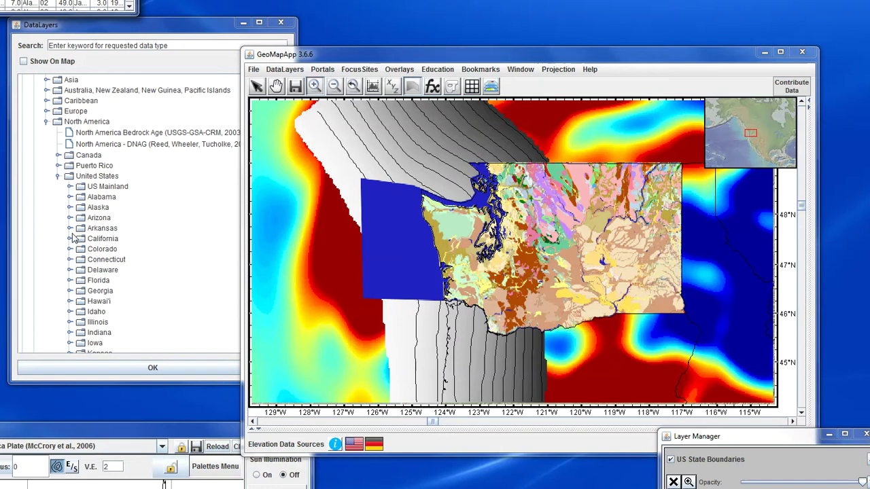
Step: Load EarthChem: Cascadia (Sept. 2016), plot all its records, and hide the Global Map Inset
click(23, 132)
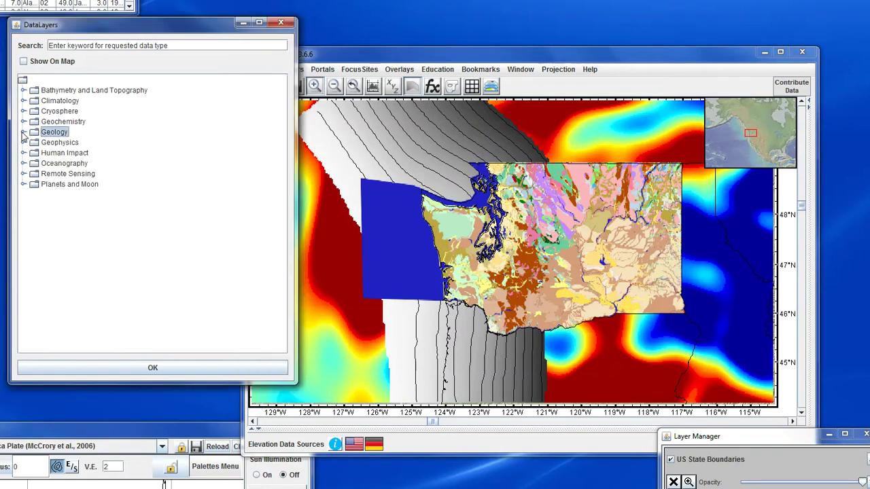
click(23, 122)
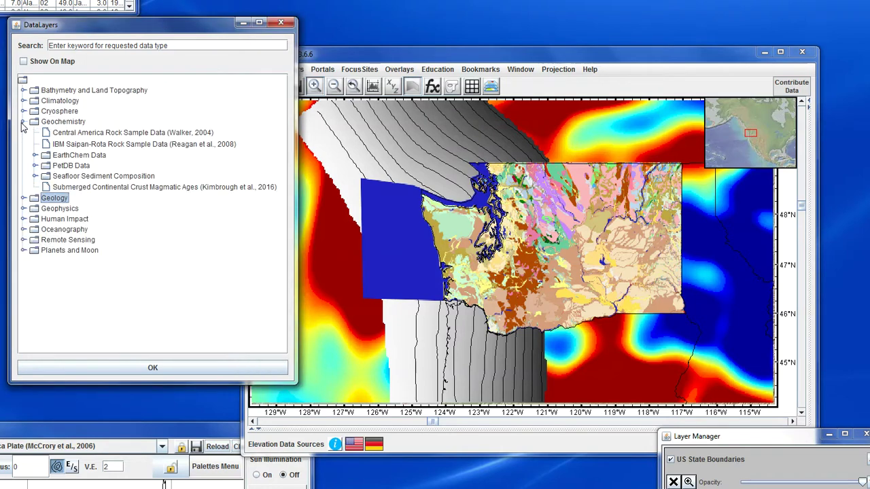
click(35, 155)
click(80, 192)
click(175, 369)
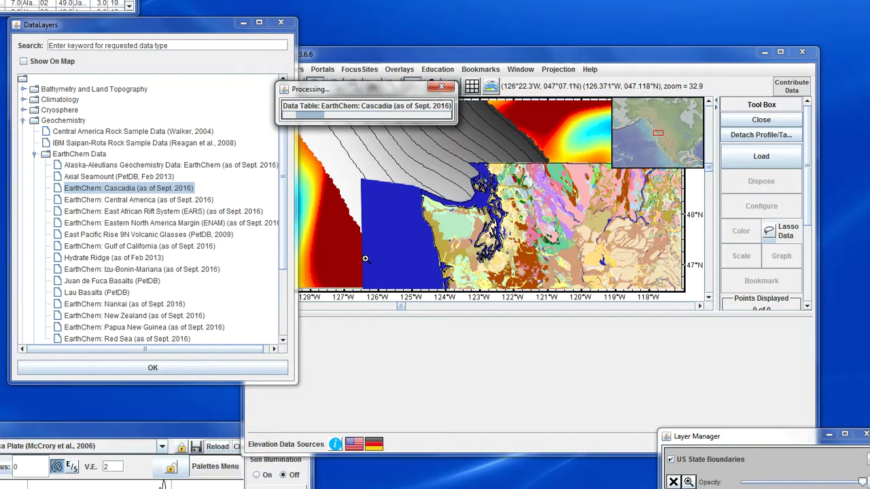
click(263, 283)
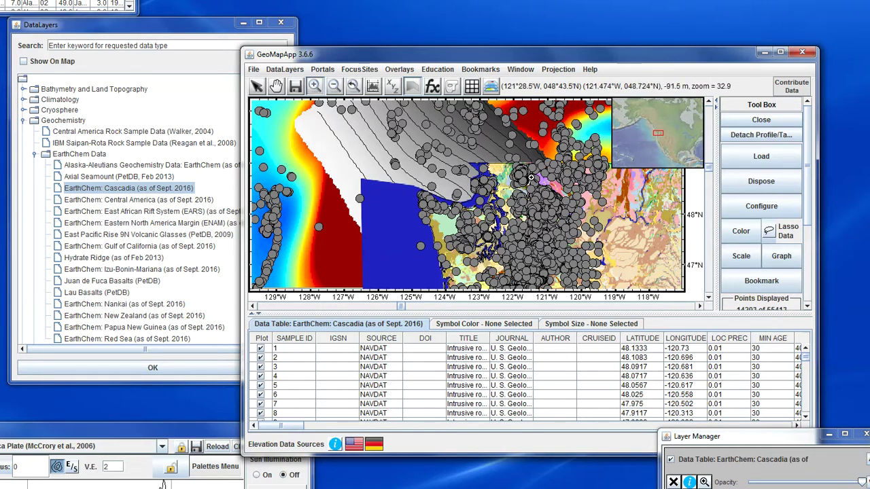
click(401, 69)
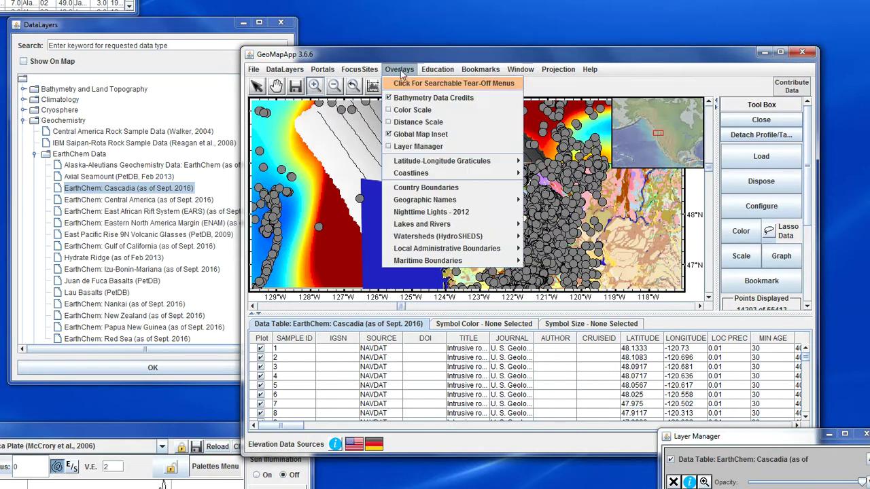
click(407, 134)
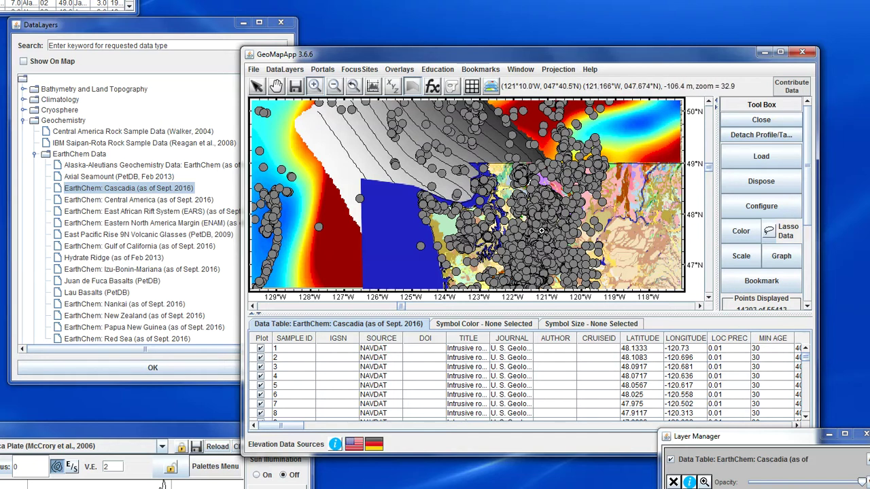
Step: Colour the Cascadia sample symbols by the AL2O3 column
click(740, 233)
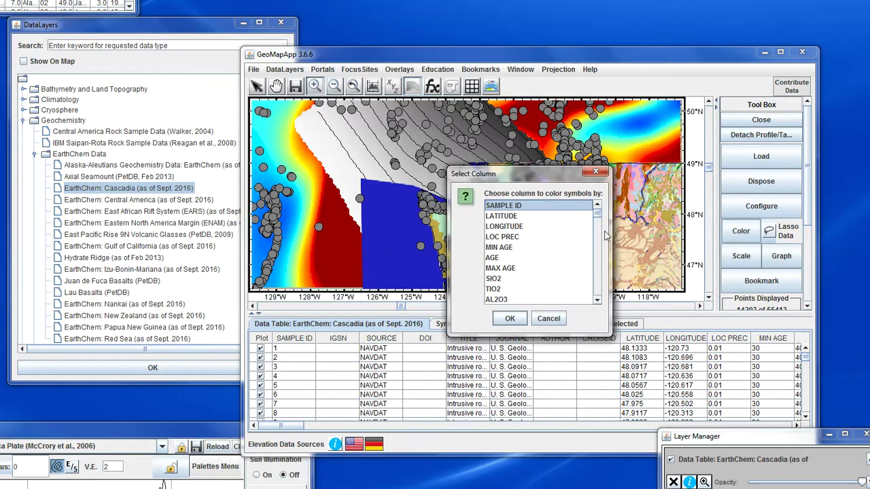
click(496, 300)
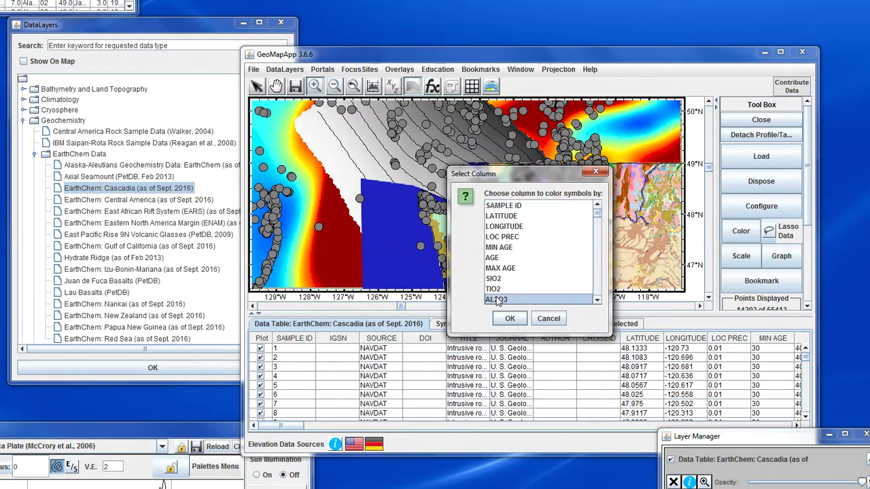
click(510, 318)
drag(547, 211, 518, 246)
Step: Switch the AL2O3 colouring to the panoply palette and narrow its range to about 10–25
click(527, 265)
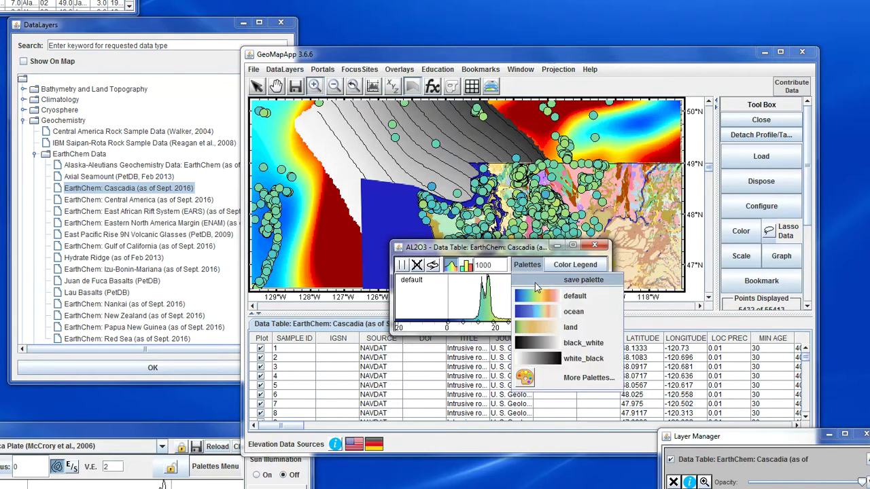
click(581, 378)
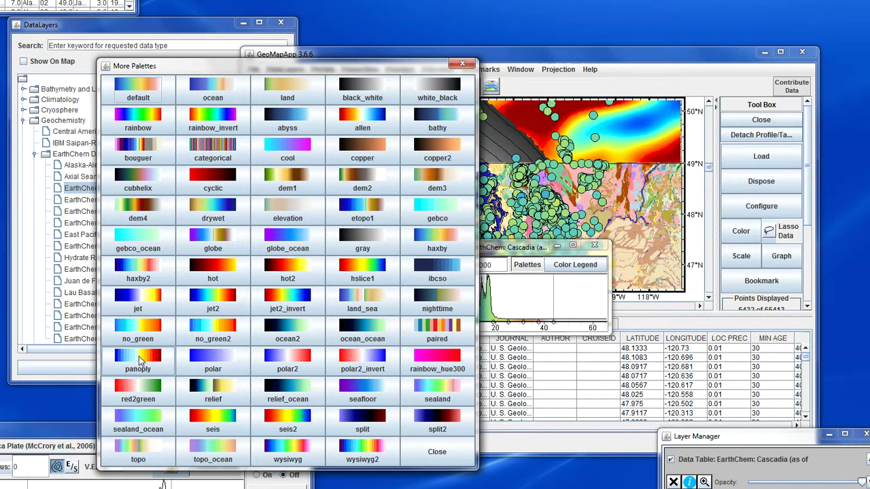
click(140, 360)
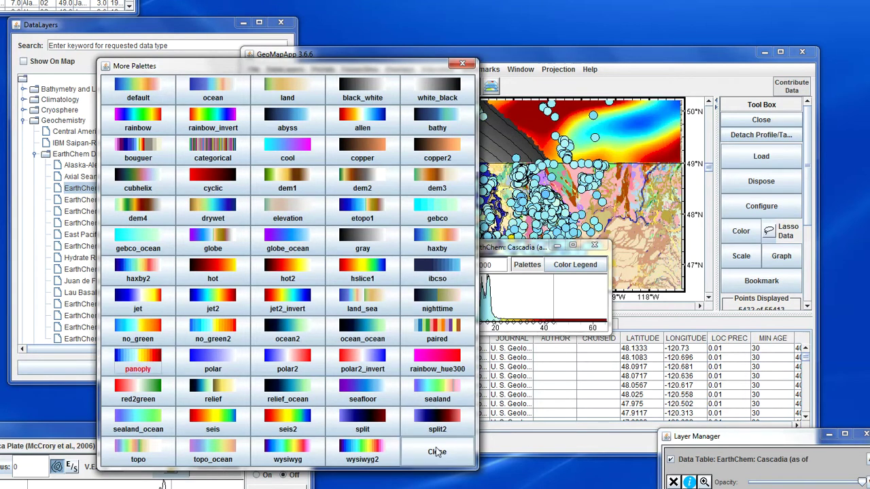
click(437, 452)
drag(548, 291, 502, 296)
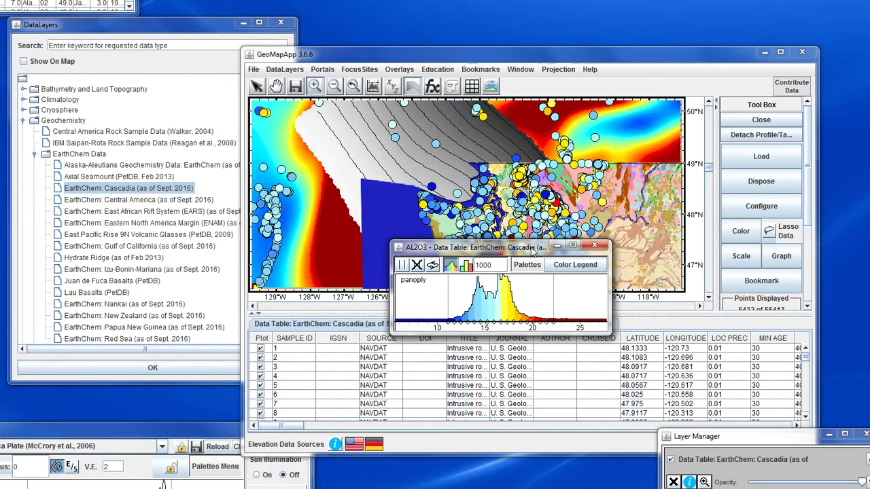
drag(533, 250, 442, 394)
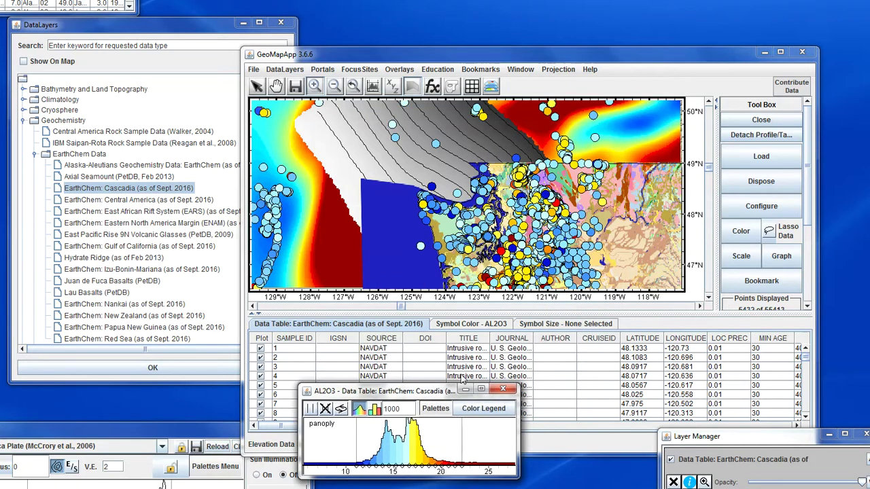
Step: Scale the EarthChem sample symbol sizes by the MGO column
click(740, 261)
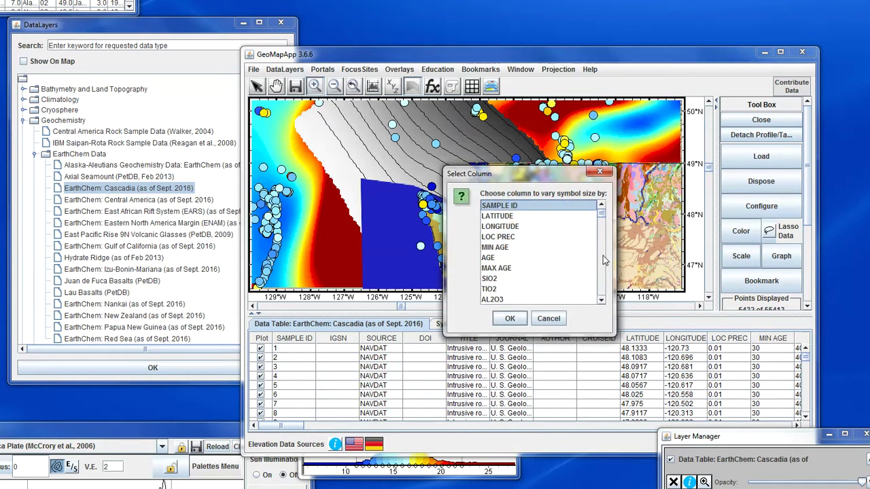
click(600, 263)
click(520, 258)
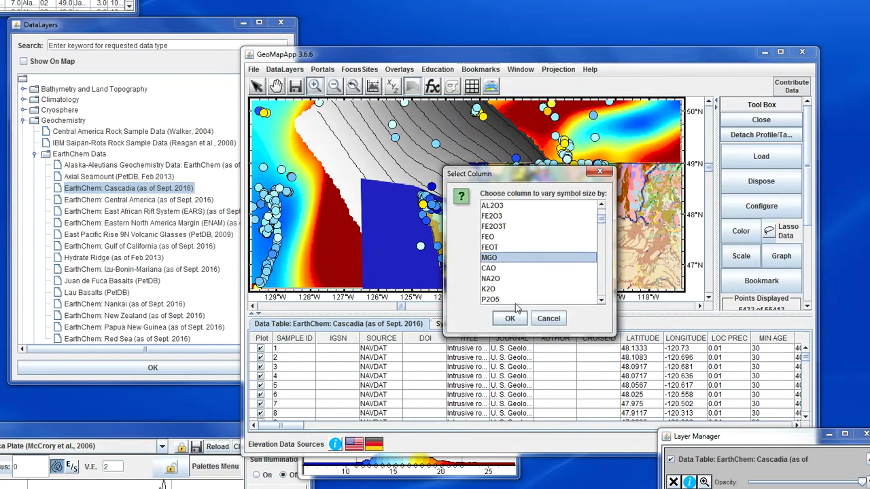
click(506, 318)
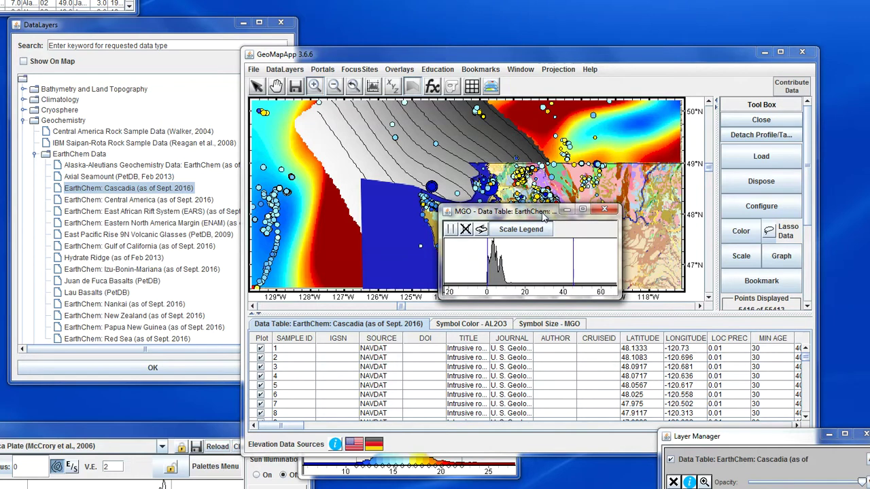
Step: Lower the MGO size range's upper limit to about 11, keeping the legend off the map
drag(544, 213, 547, 318)
drag(579, 350, 515, 353)
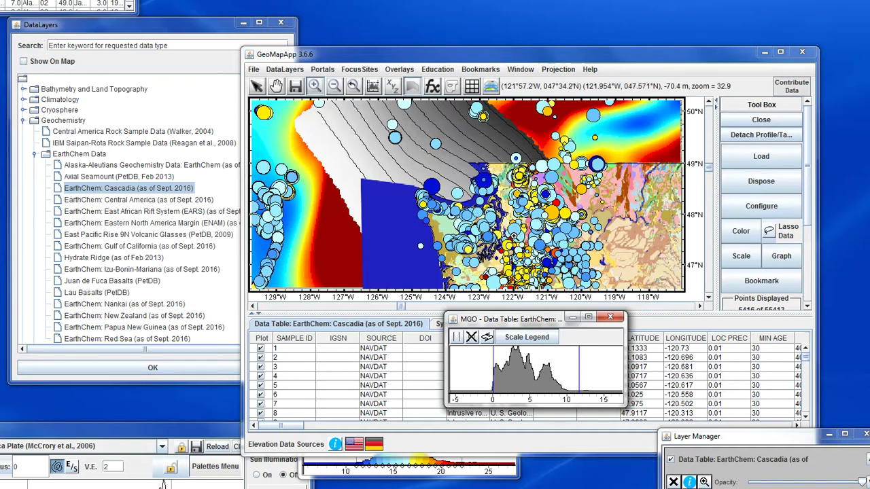
drag(528, 320, 395, 399)
drag(733, 430, 693, 182)
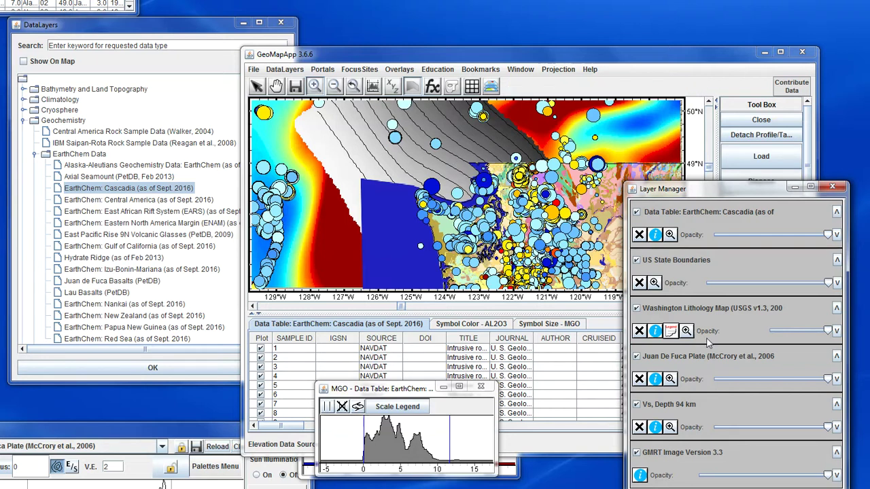
Step: Reduce the Juan De Fuca Plate contour layer's opacity so the velocity grid shows beneath
drag(828, 379, 786, 378)
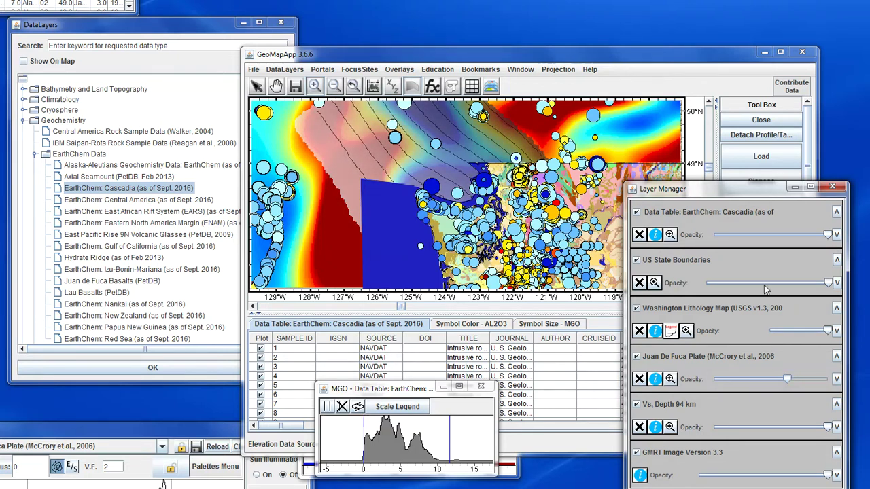
drag(754, 190, 763, 488)
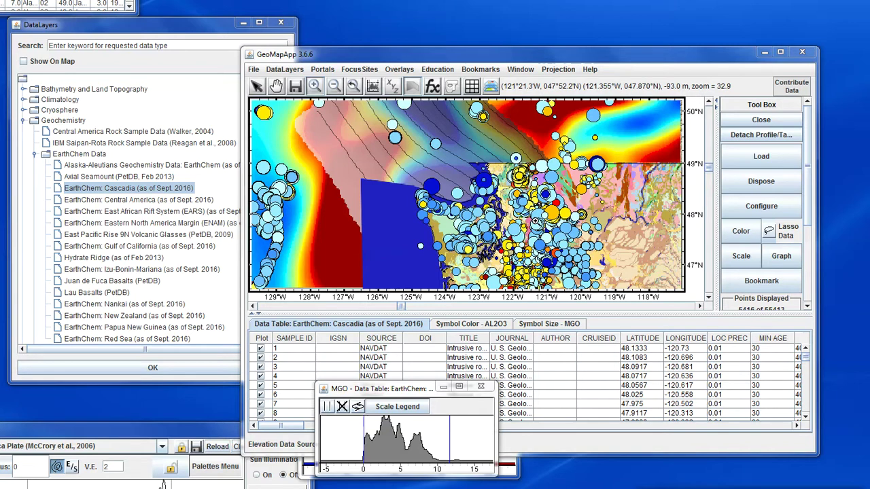
Step: Save the current layered map as a session XML file on the Desktop
click(253, 70)
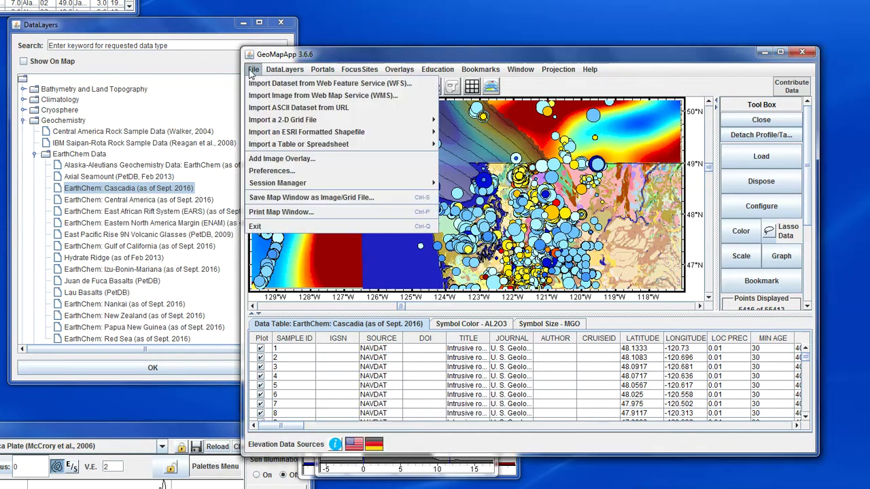
mouse_move(295, 185)
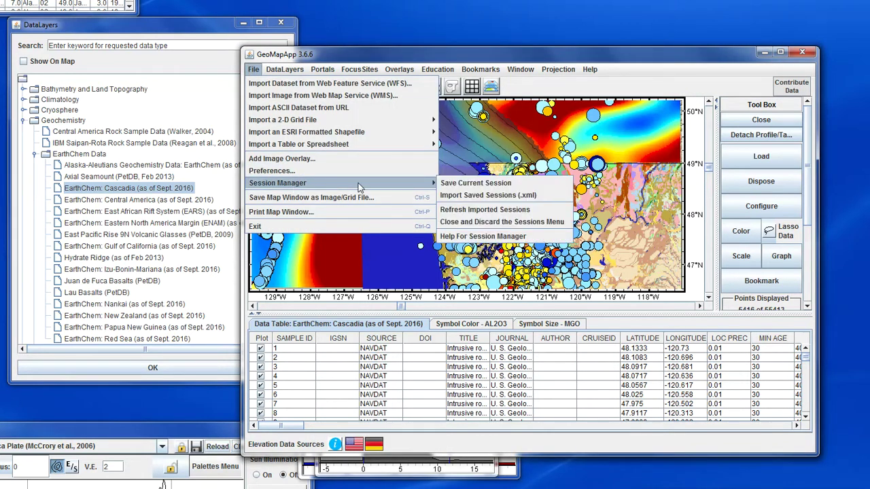
click(458, 185)
drag(483, 396, 346, 125)
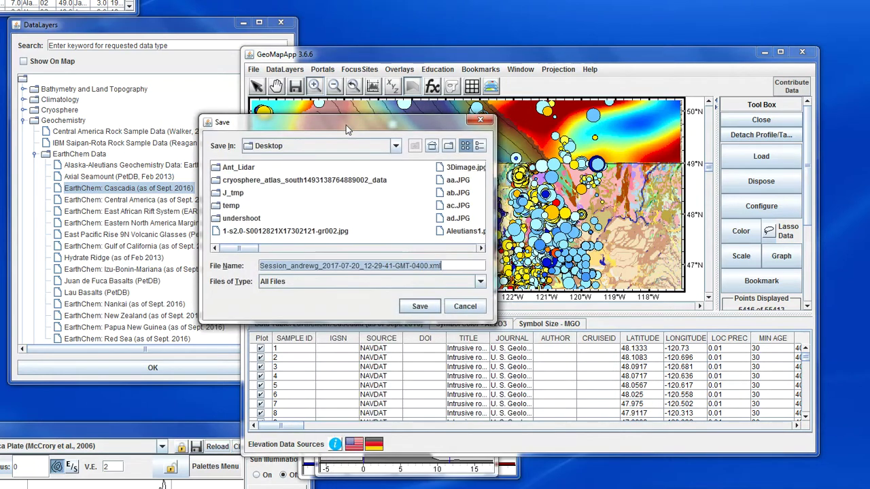
click(419, 306)
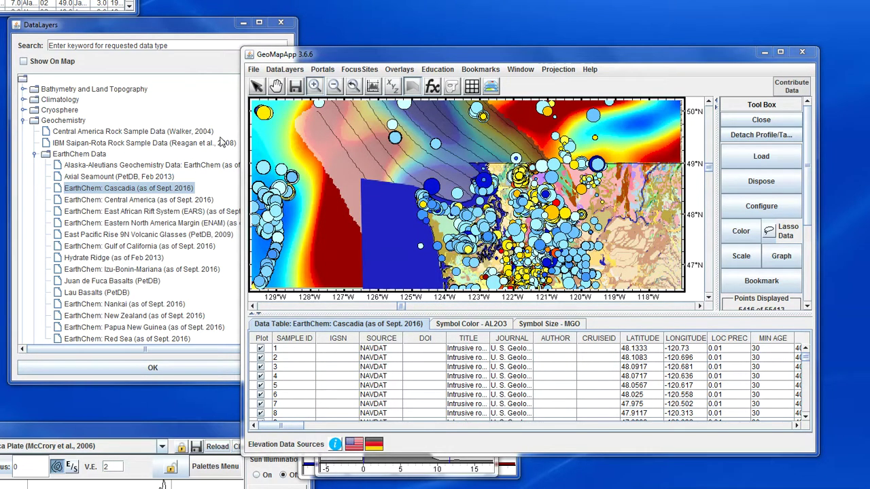
click(242, 23)
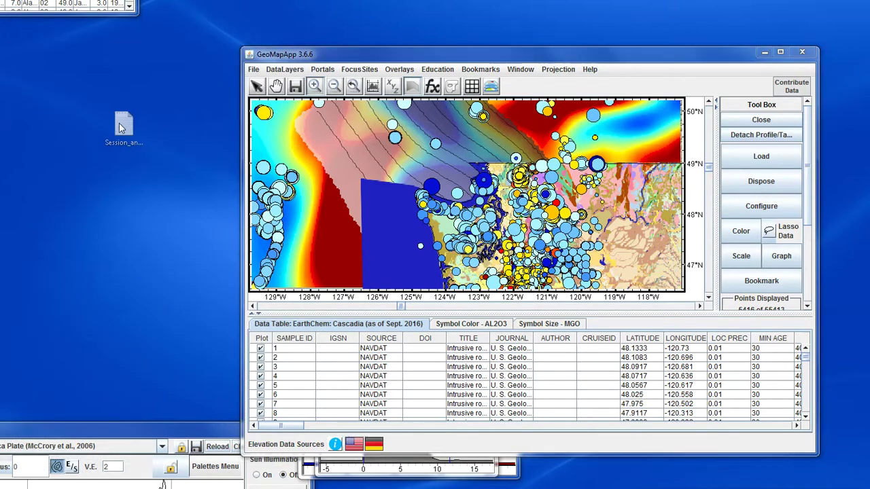
drag(120, 128, 2, 55)
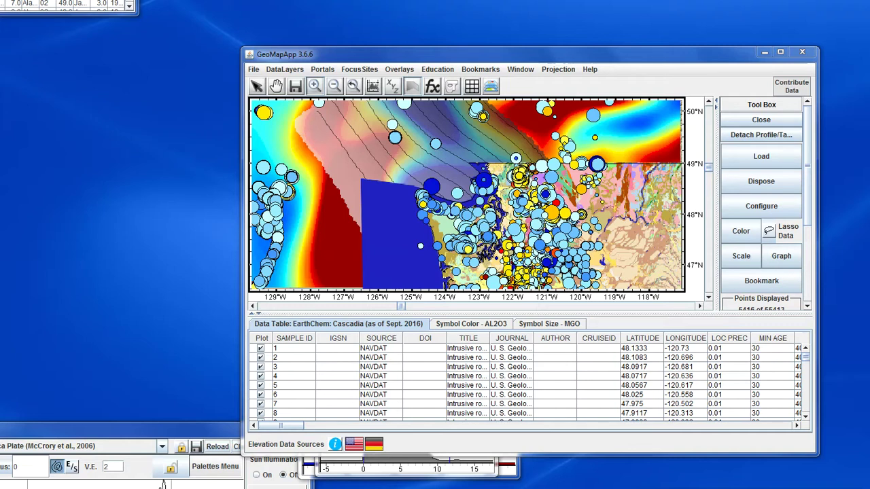
Step: Quit GeoMapApp, relaunch it, and accept the start-up agreement to load the Mercator basemap
click(802, 52)
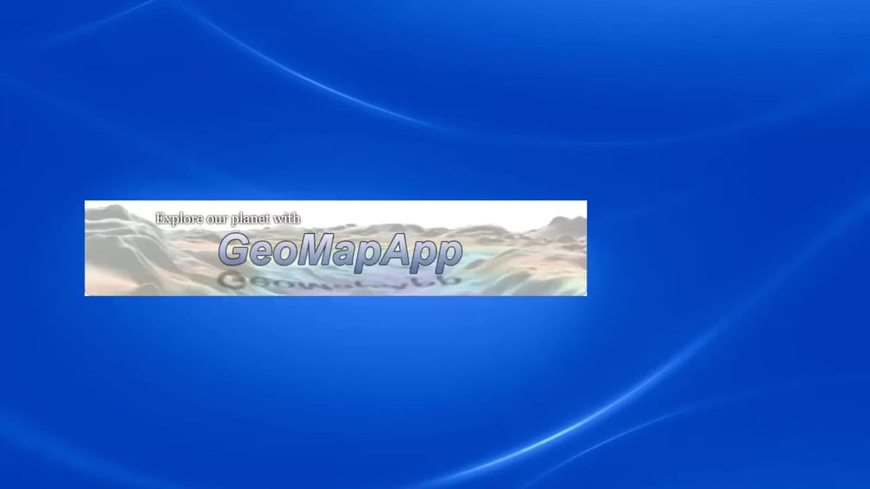
click(316, 346)
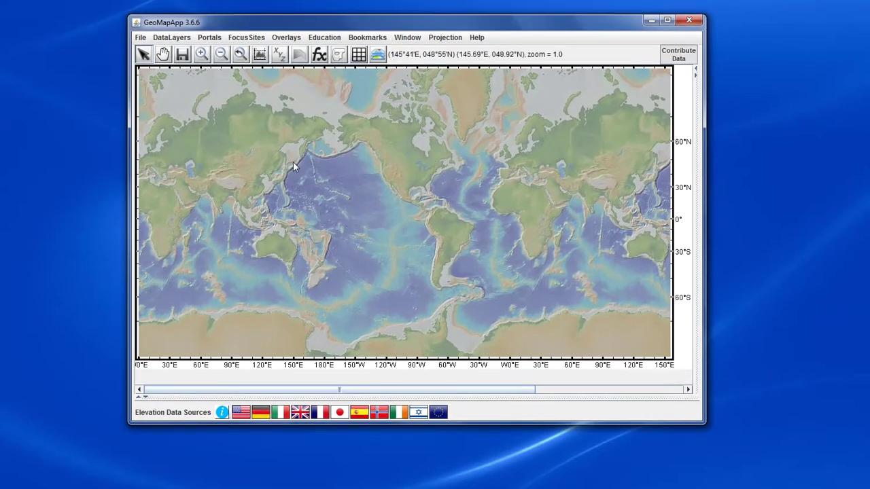
Step: Import the saved session XML file from the Desktop
click(140, 38)
mouse_move(194, 151)
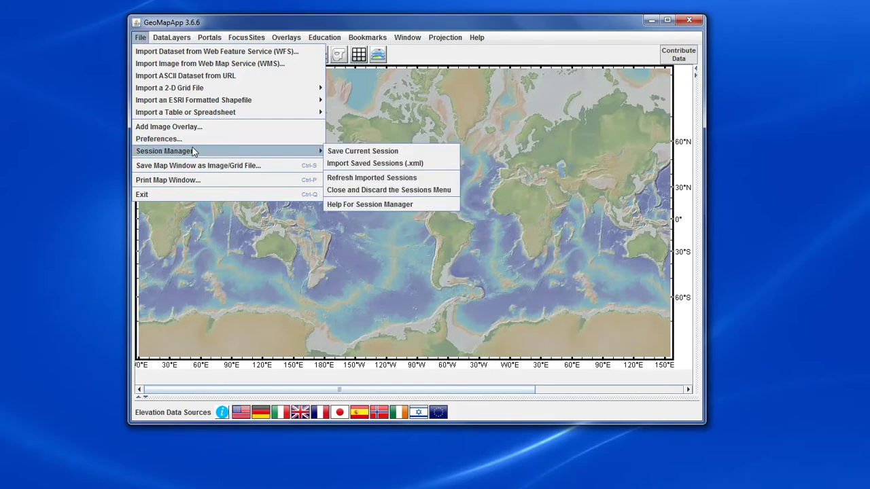
click(351, 163)
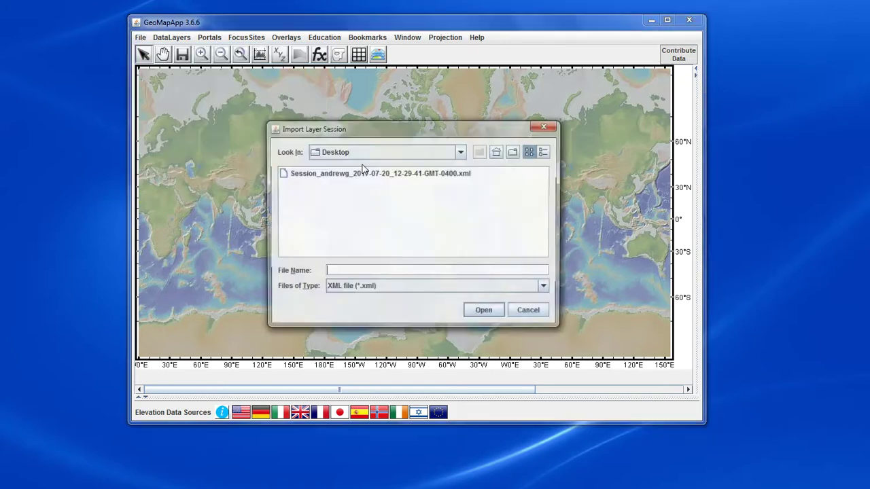
click(362, 174)
click(485, 312)
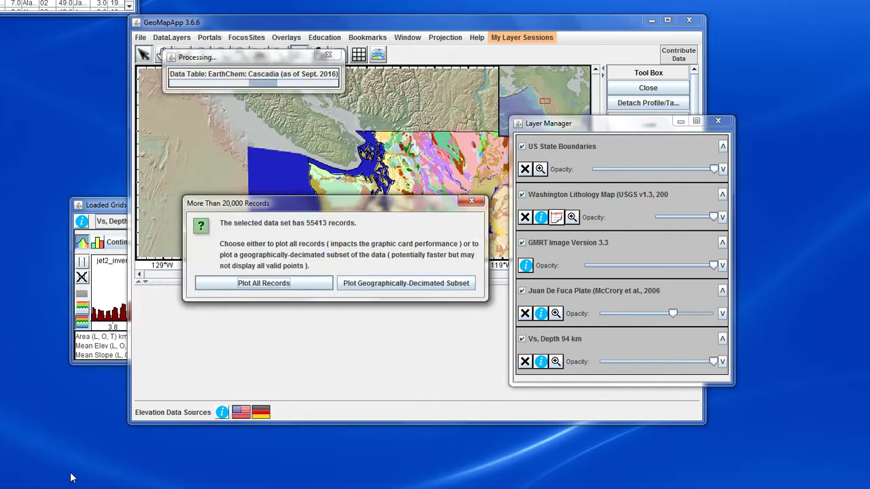
Step: Plot all EarthChem records and move the layer and grid panels off the map
click(262, 283)
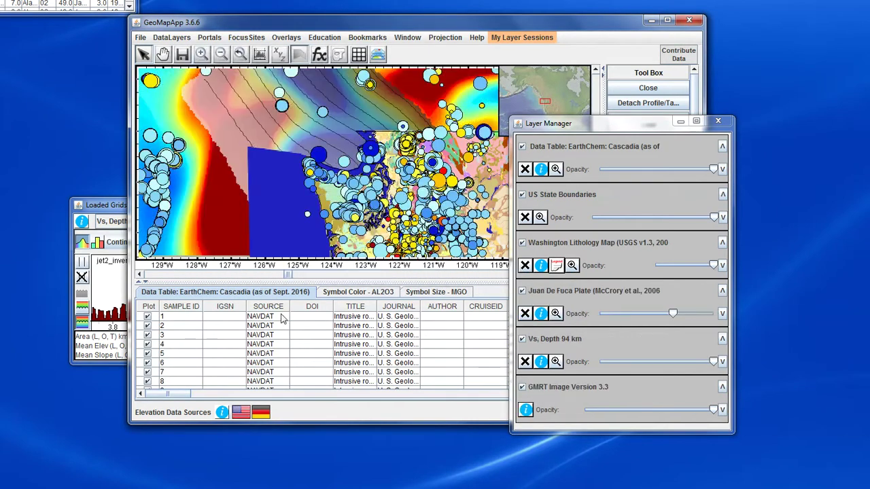
drag(582, 126, 696, 448)
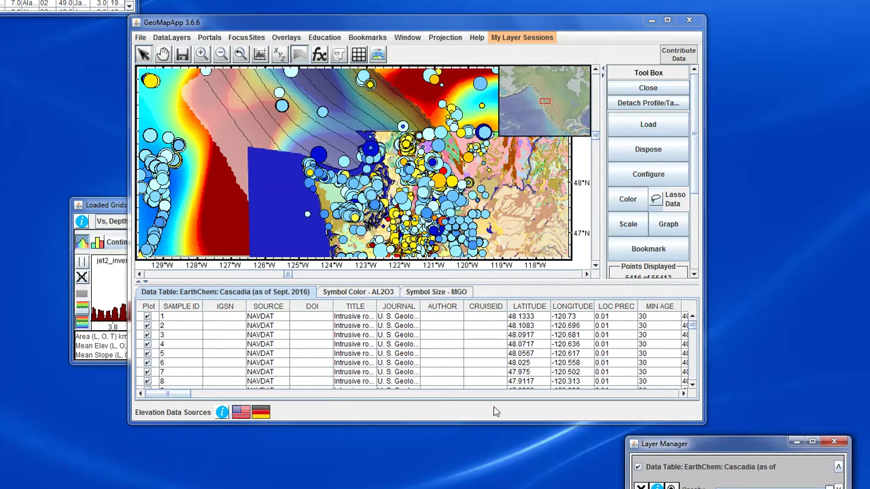
drag(117, 210, 42, 459)
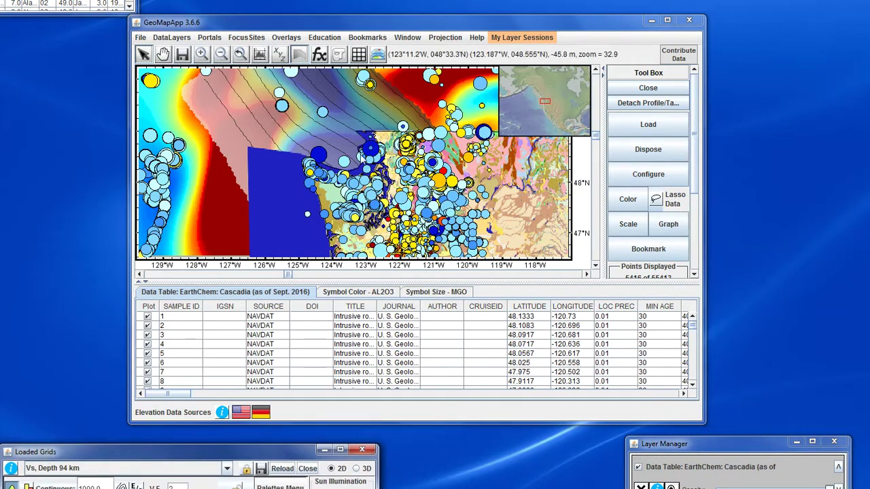